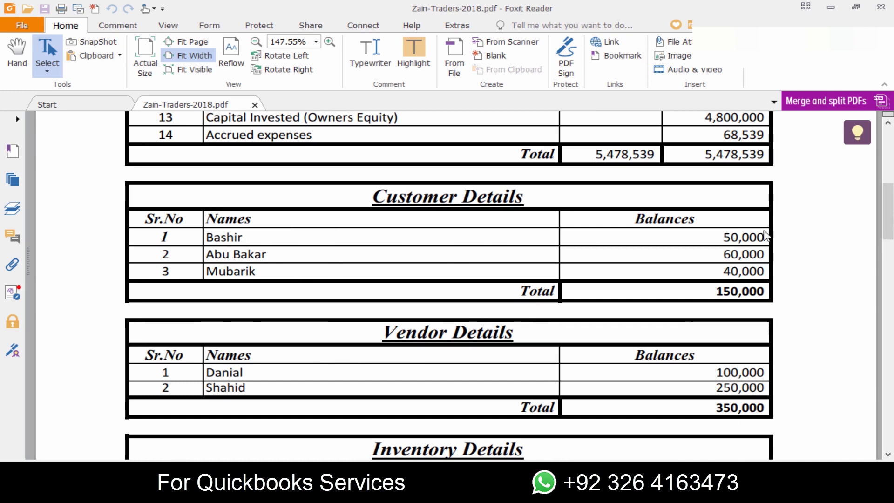
# - Examine the debtors, creditors and stock opening balances and the customer details in the Zain Traders PDF
pyautogui.scroll(6, 761, 223)
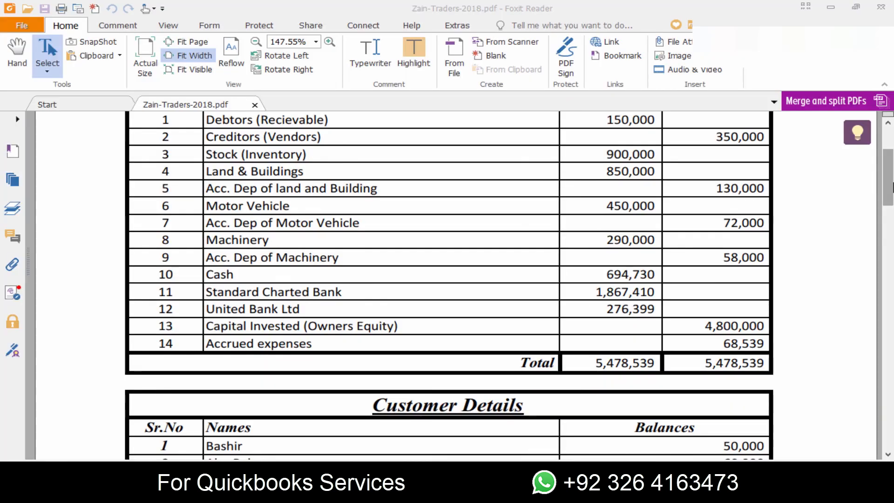
pyautogui.moveTo(892, 183); pyautogui.dragTo(892, 171)
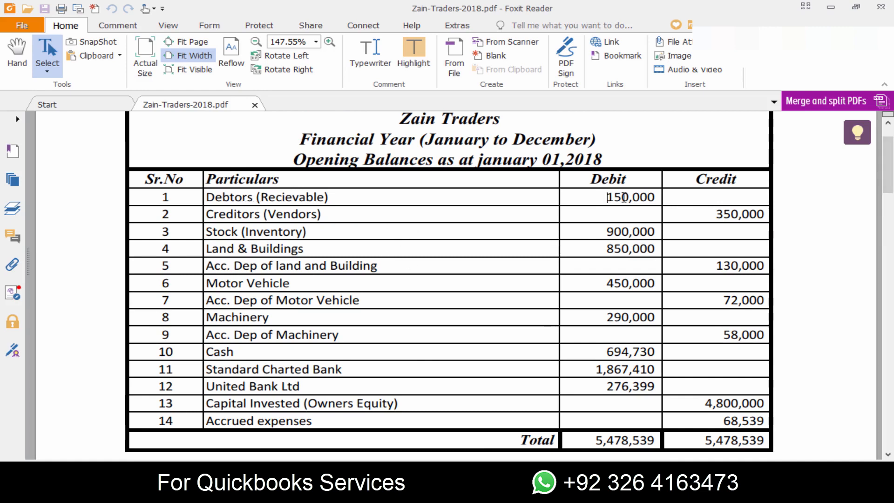
pyautogui.moveTo(607, 197); pyautogui.dragTo(653, 198)
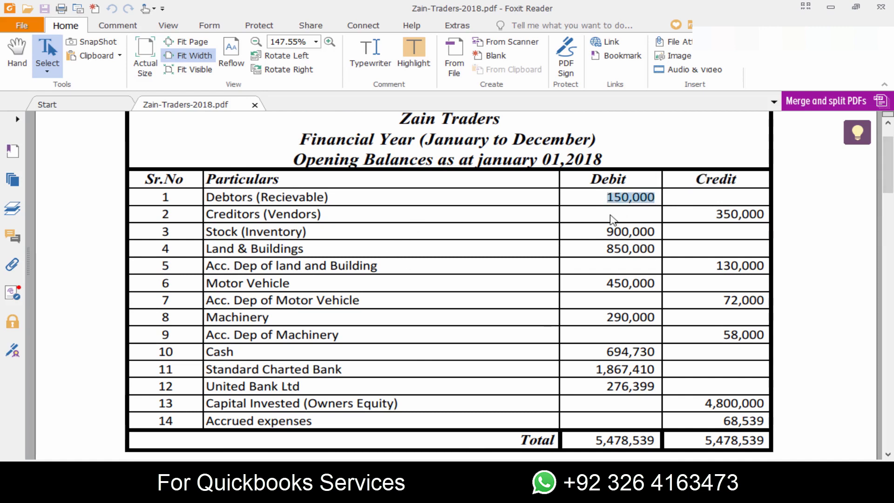
pyautogui.moveTo(716, 213); pyautogui.dragTo(759, 214)
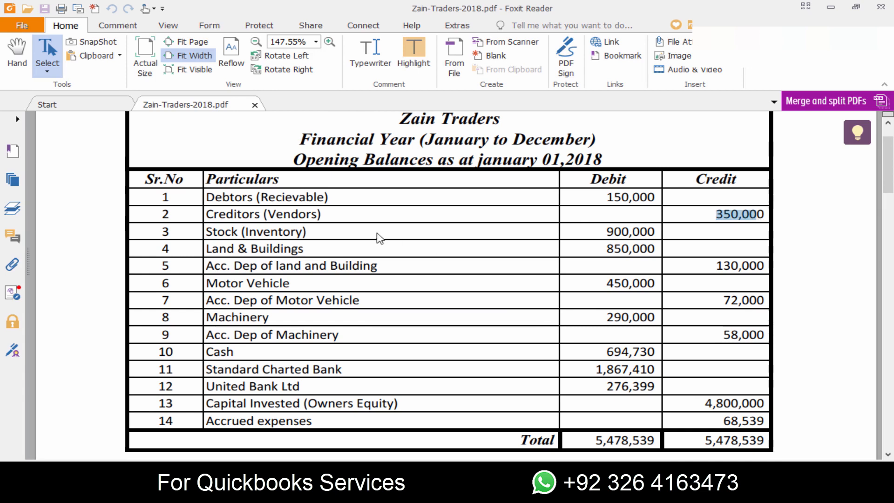
pyautogui.moveTo(606, 231); pyautogui.dragTo(660, 233)
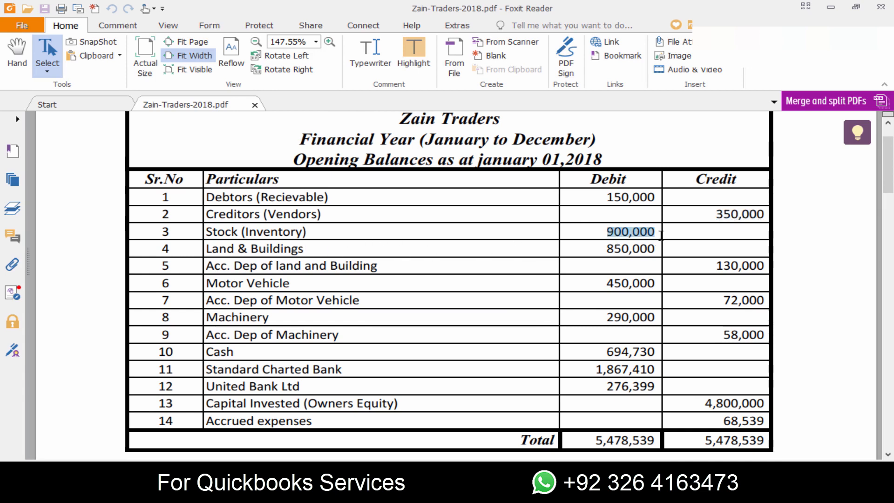
pyautogui.click(607, 197)
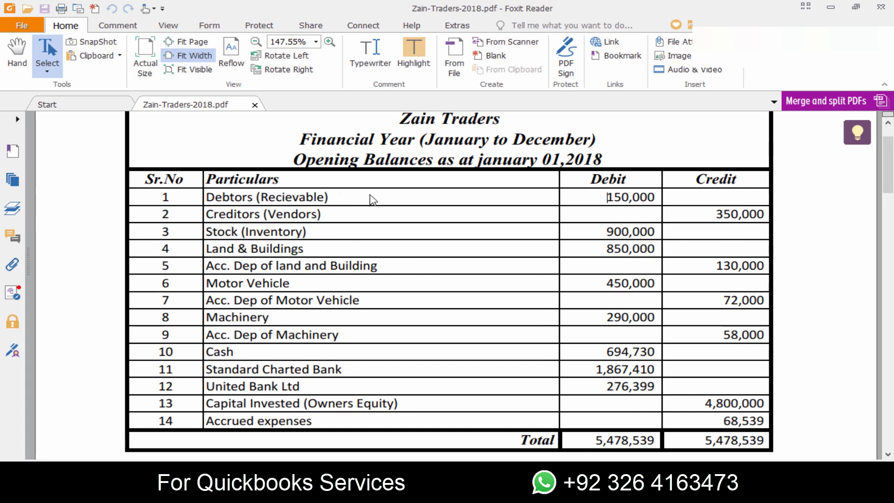
pyautogui.moveTo(611, 197); pyautogui.dragTo(654, 200)
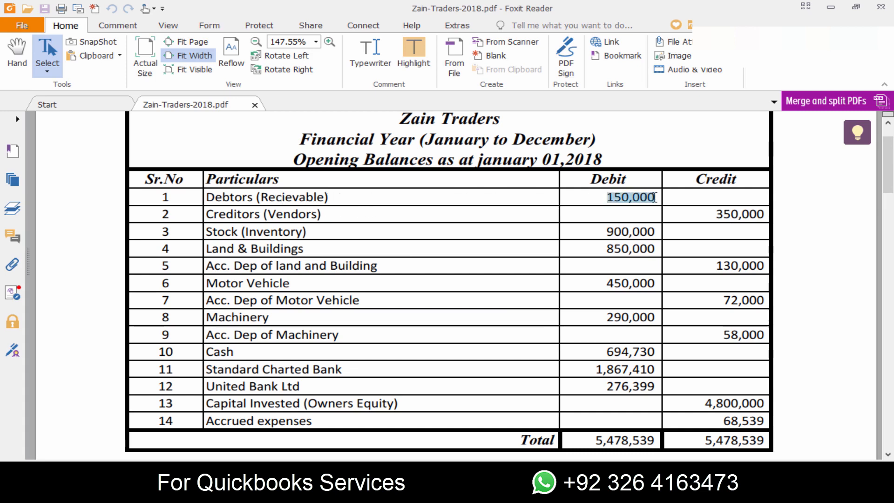
pyautogui.scroll(-6, 826, 243)
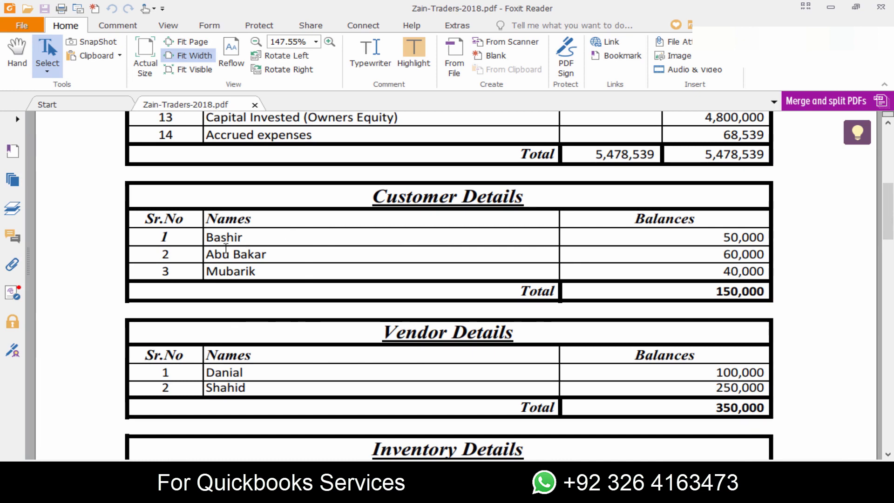
pyautogui.scroll(4, 887, 192)
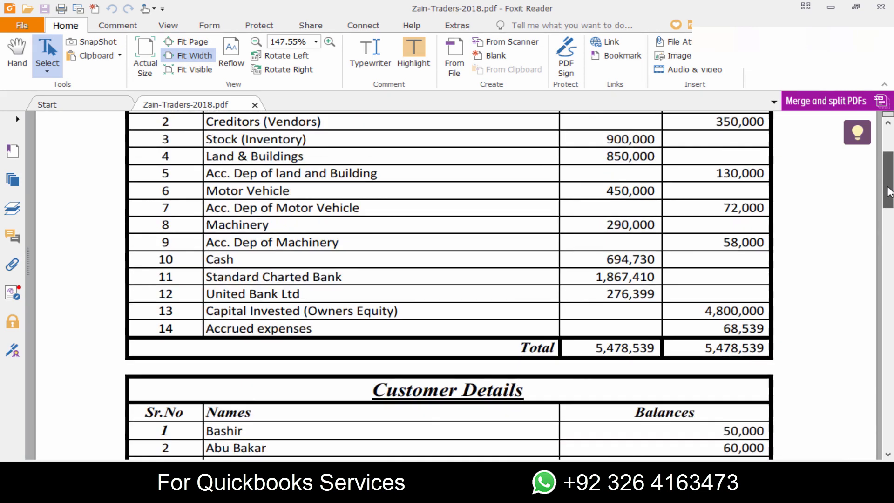
pyautogui.scroll(2, 888, 192)
pyautogui.doubleClick(631, 209)
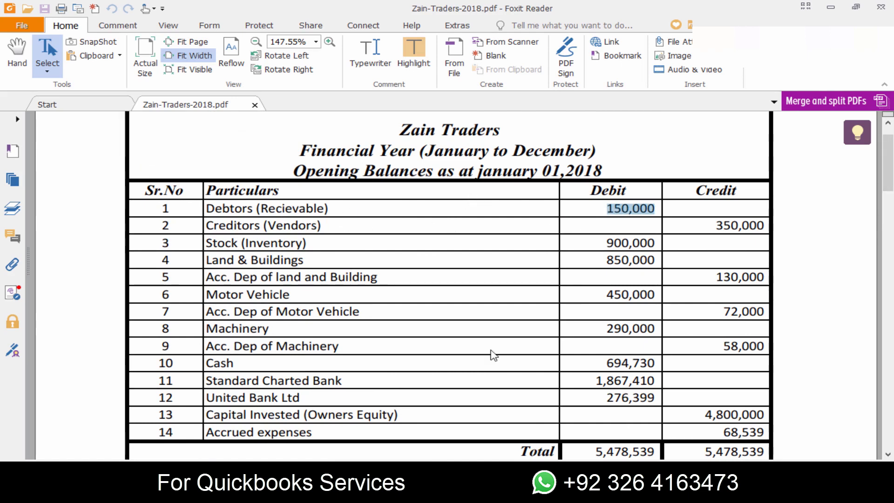
# - Switch to QuickBooks, close the Chart of Accounts and start a new customer record in the Customer Center
pyautogui.hotkey('alt', 'Tab')
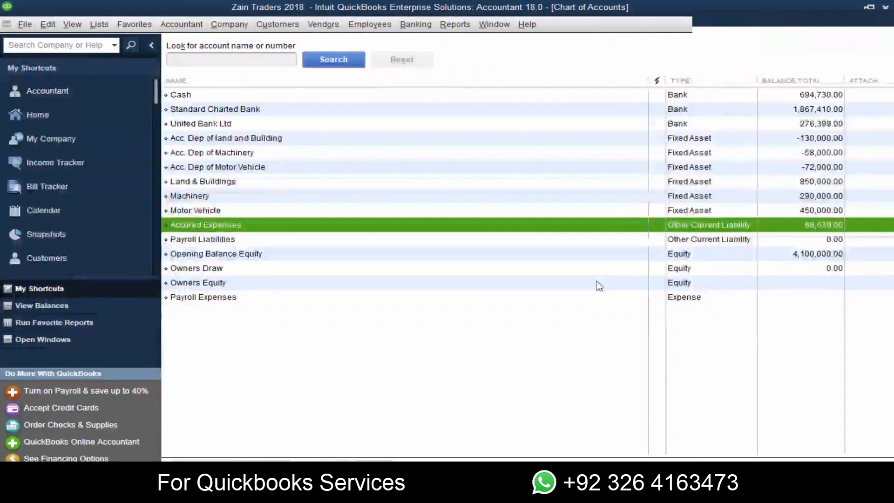
pyautogui.press('Escape')
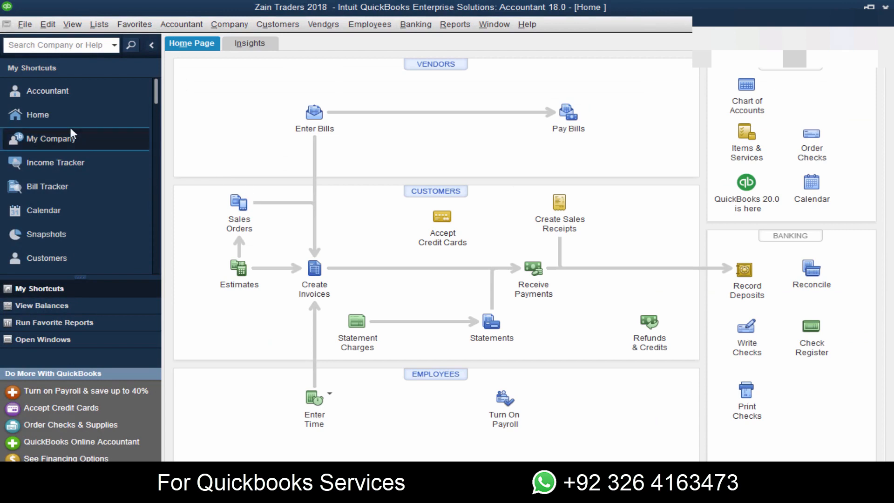
pyautogui.click(439, 193)
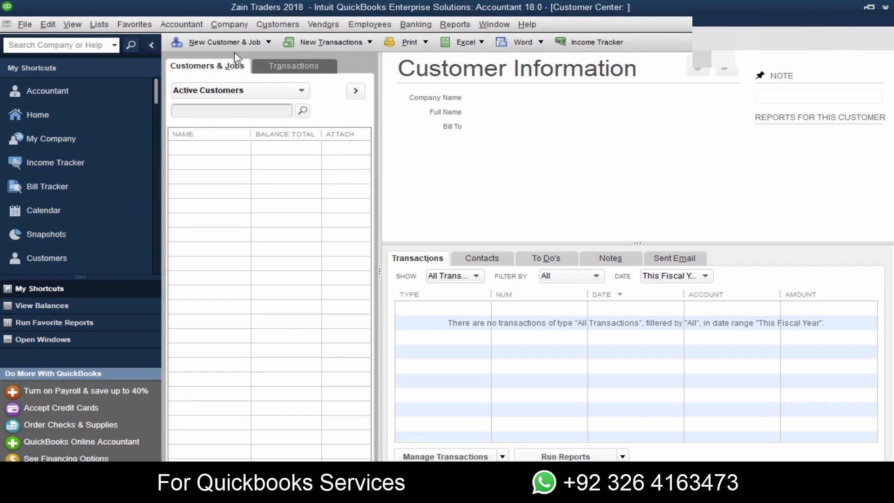
pyautogui.click(205, 45)
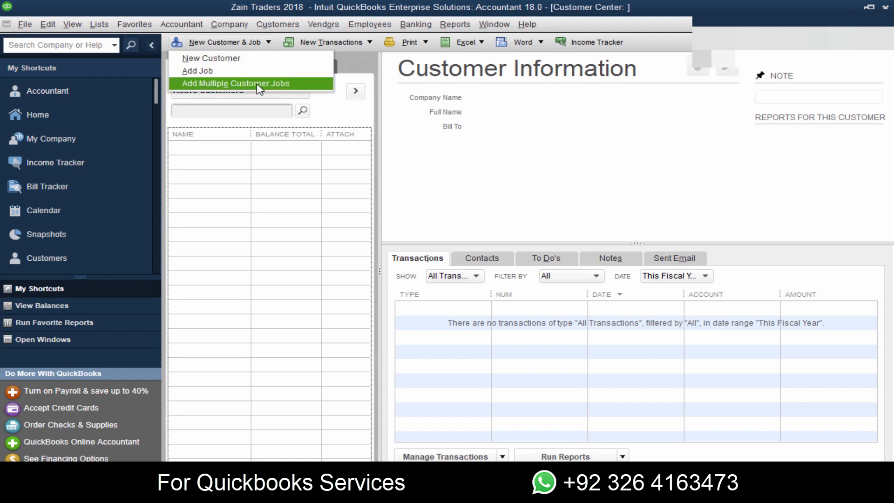
pyautogui.click(219, 63)
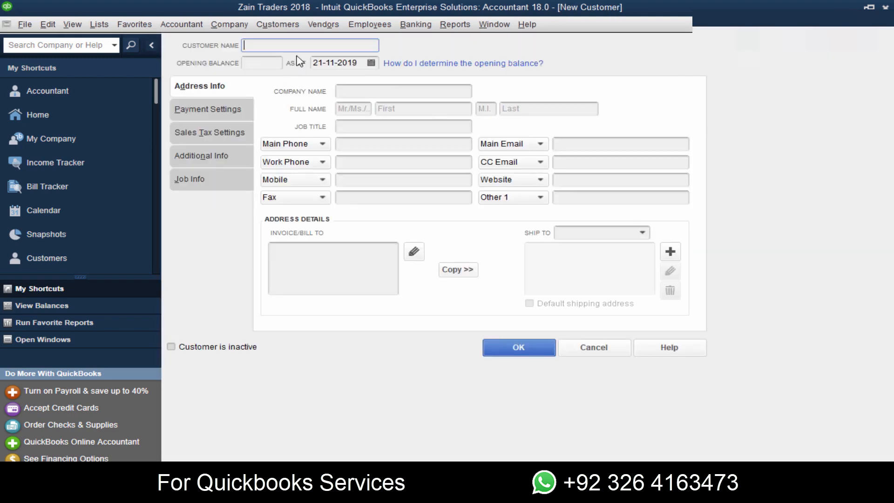
# - Copy the first customer's name from the PDF's Customer Details table into the new record's customer name in QuickBooks
pyautogui.hotkey('alt', 'Tab')
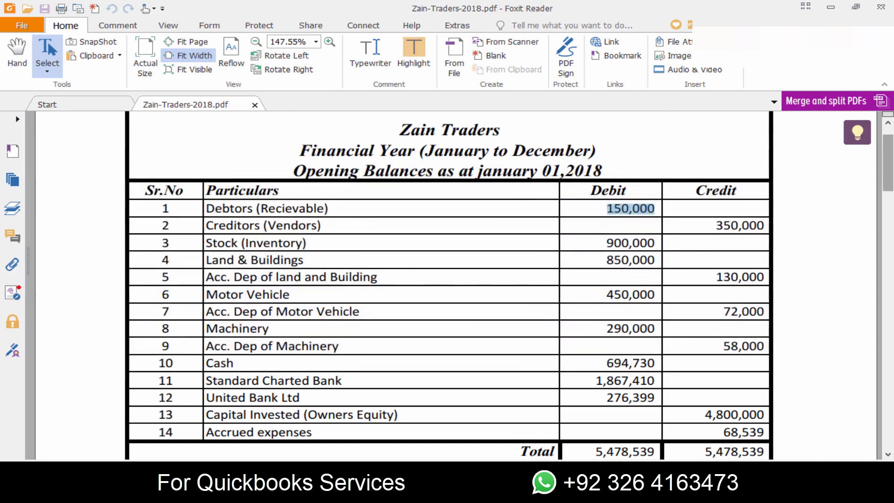
pyautogui.scroll(-5, 240, 276)
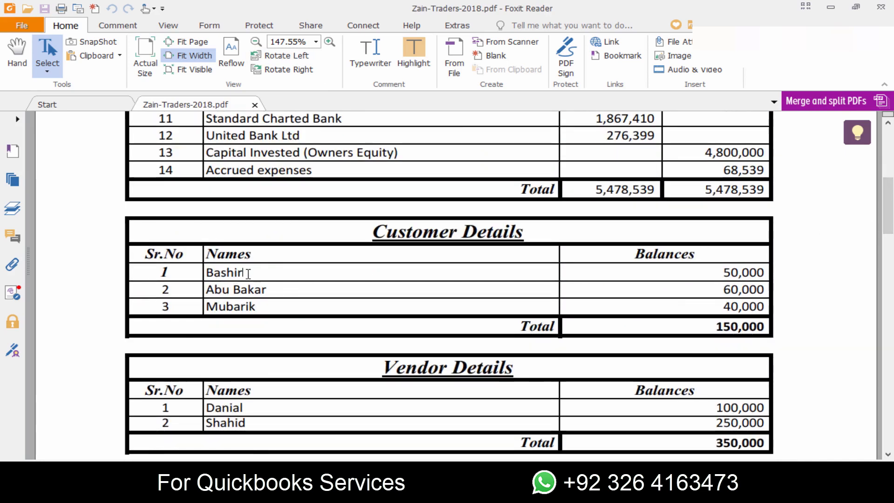
pyautogui.moveTo(242, 274); pyautogui.dragTo(210, 273)
pyautogui.hotkey('ctrl', 'c')
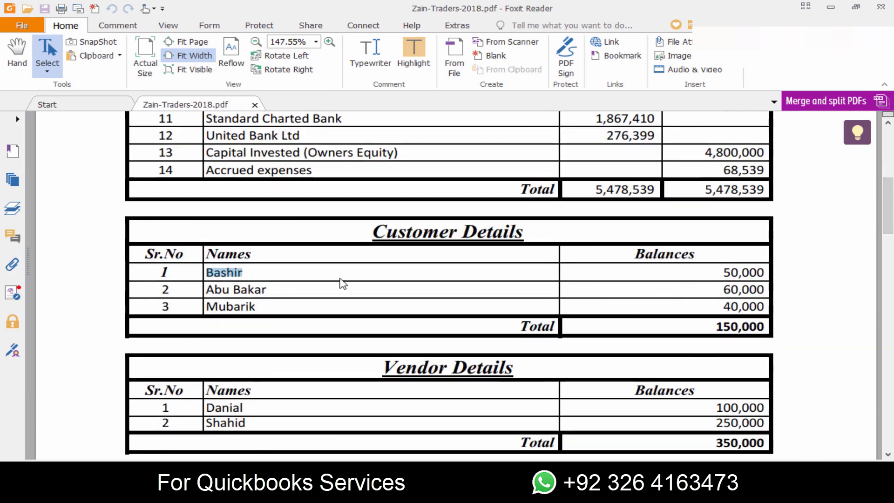
pyautogui.hotkey('alt', 'Tab')
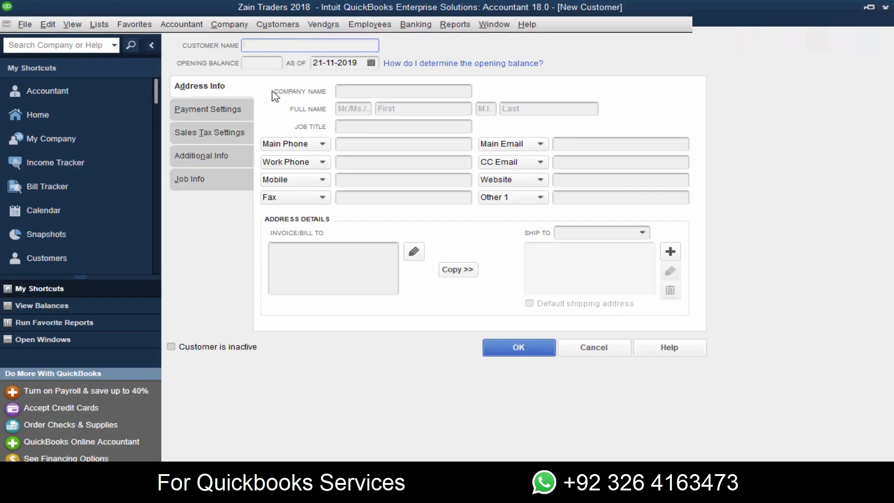
pyautogui.hotkey('ctrl', 'v')
# - Set the customer's opening balance to 50,000 as of 01-01-2018, checking the amount against the PDF
pyautogui.click(270, 65)
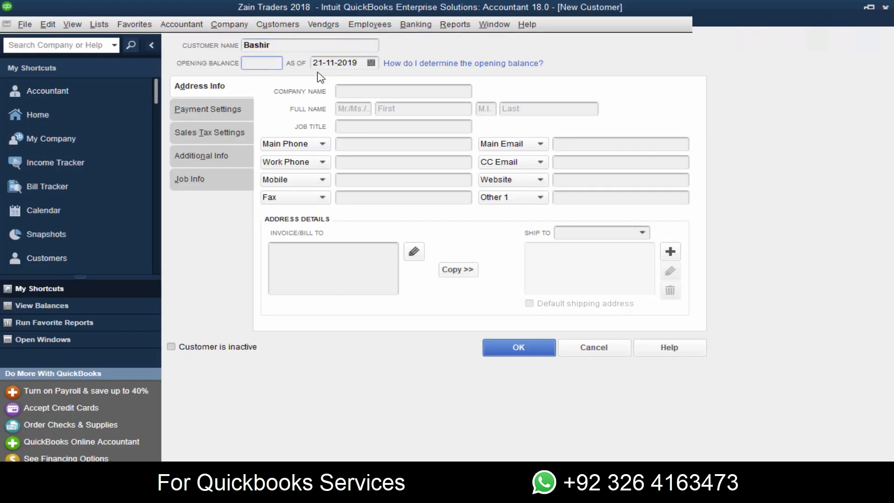
pyautogui.hotkey('alt', 'Tab')
pyautogui.hotkey('alt', 'Tab')
pyautogui.press('Tab')
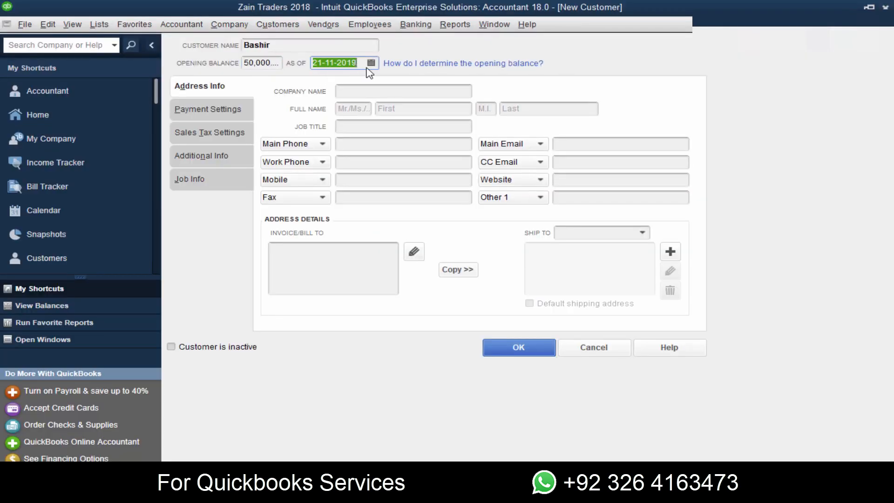
pyautogui.write('01-')
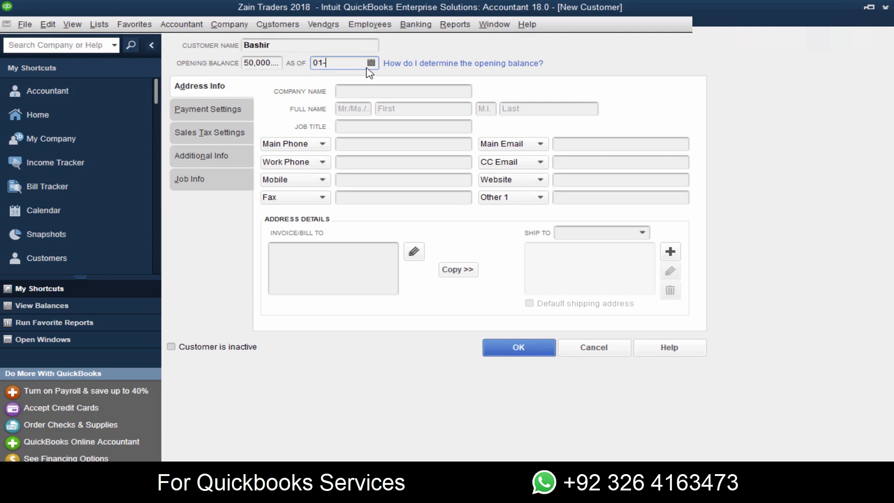
pyautogui.write('01-1018')
pyautogui.press('Tab')
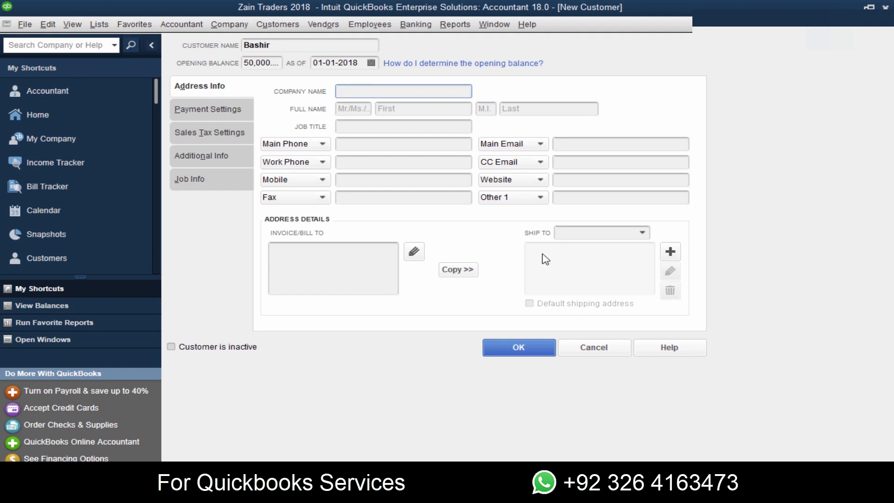
# - View the customer's payment settings, return to the address info and save the record, accepting its past date
pyautogui.click(212, 111)
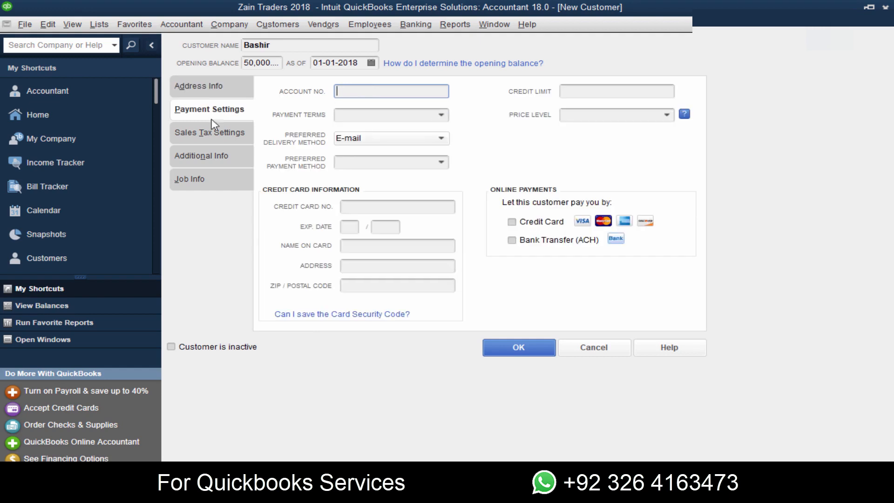
pyautogui.click(214, 86)
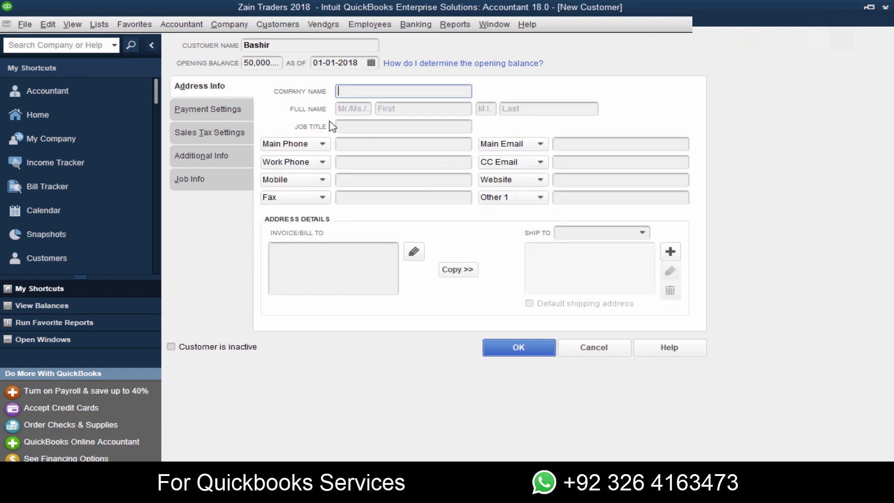
pyautogui.click(517, 347)
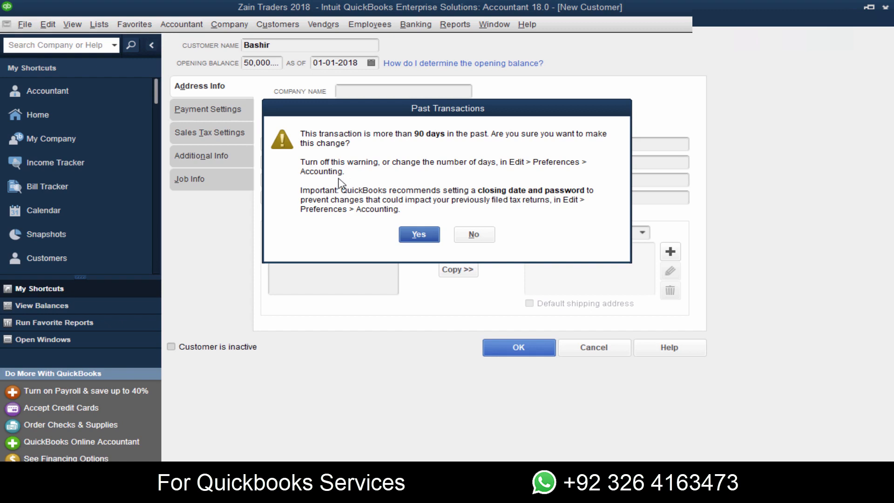
pyautogui.click(420, 235)
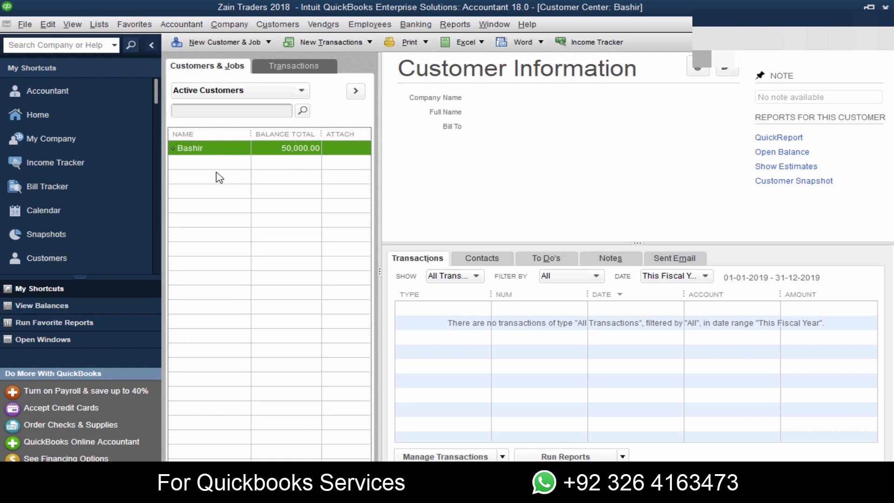
# - Turn off the company accounting preferences' date warnings for transactions 90 days in the past and 30 days in the future
pyautogui.click(48, 25)
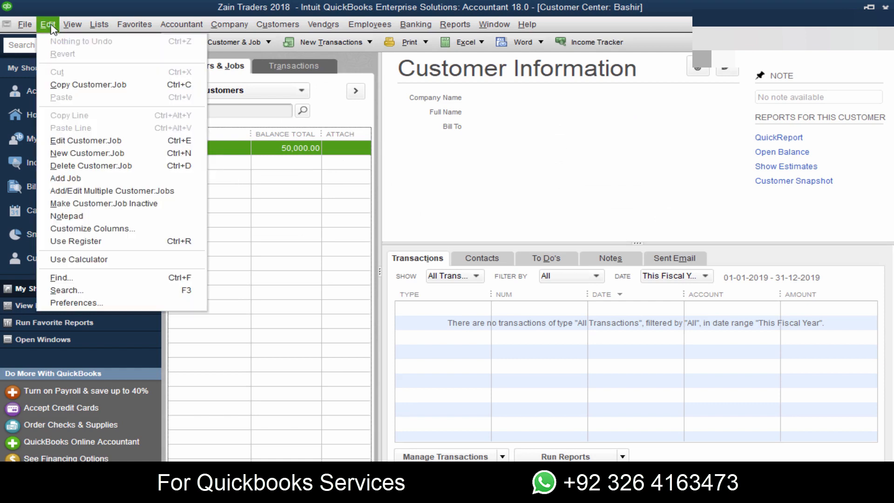
pyautogui.click(114, 302)
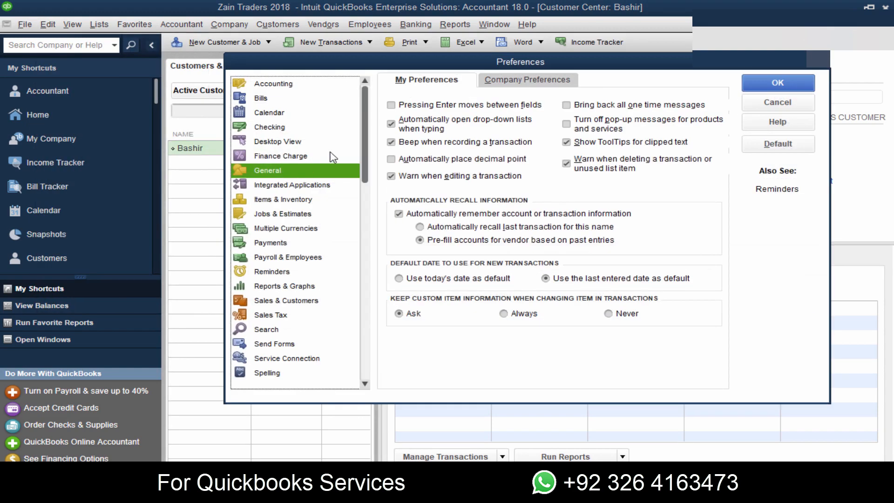
pyautogui.click(308, 84)
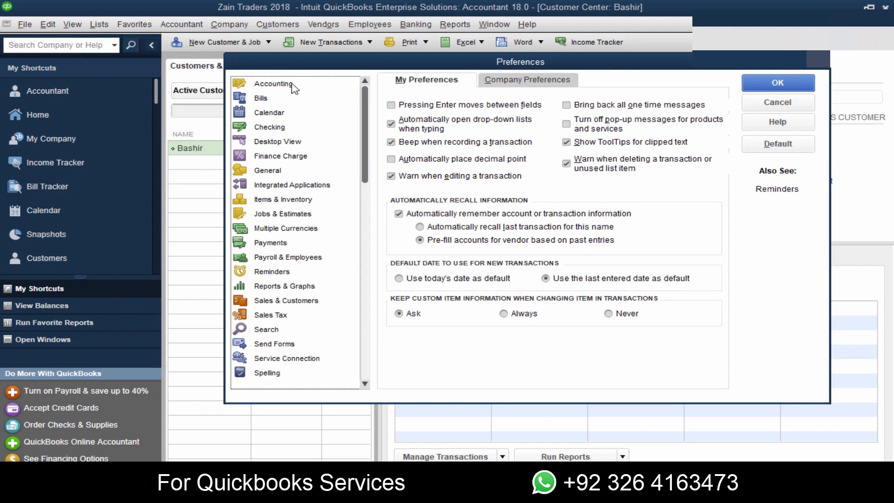
pyautogui.click(528, 82)
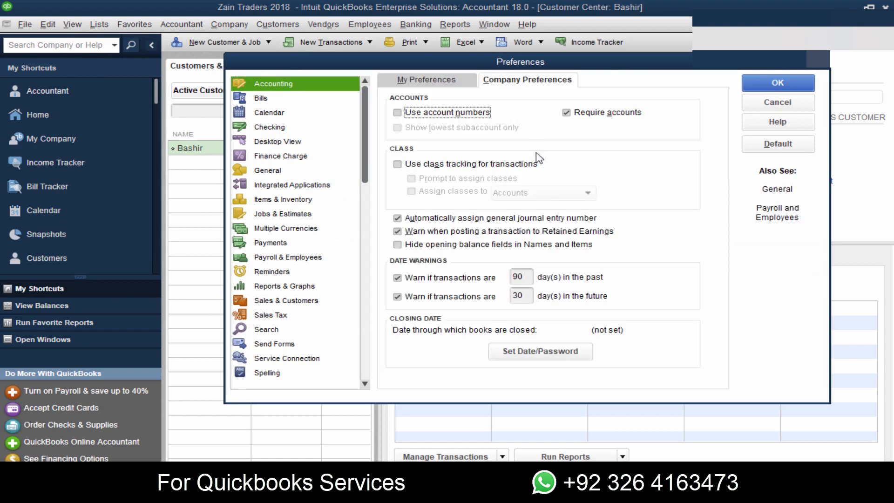
pyautogui.click(397, 279)
pyautogui.click(397, 296)
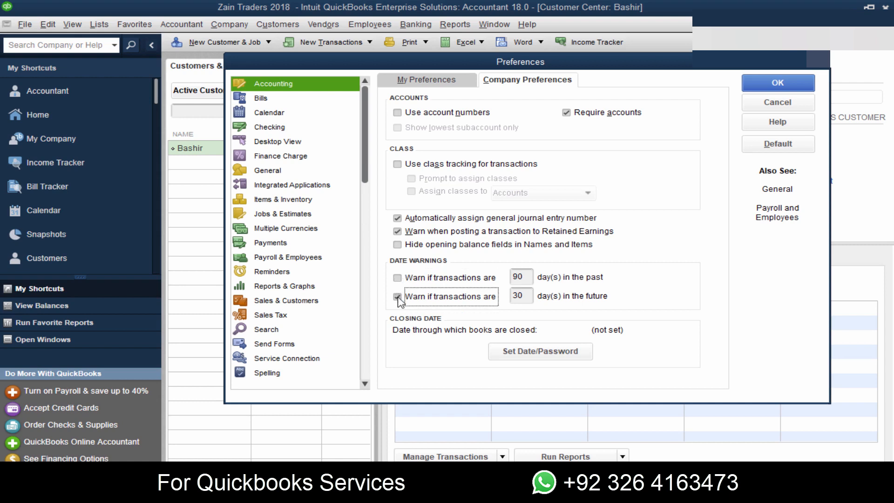
pyautogui.click(773, 83)
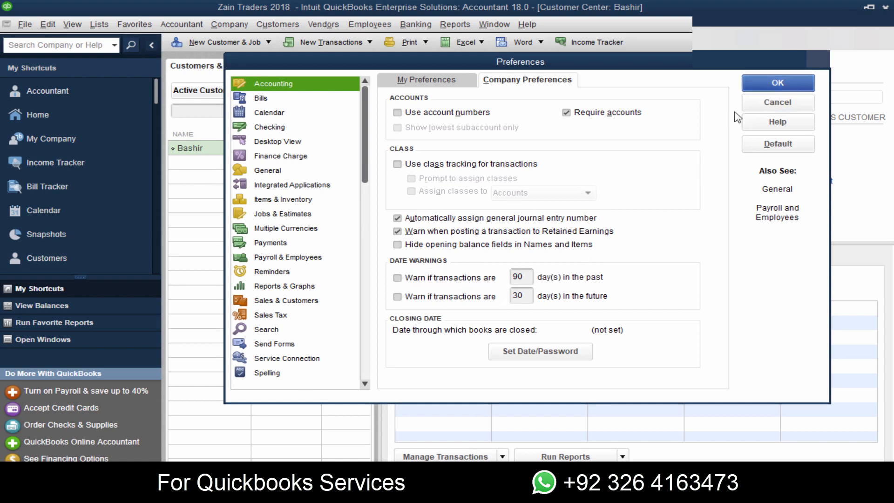
# - Start a new customer record and enter the second customer's name from the PDF's Customer Details table
pyautogui.click(233, 42)
pyautogui.click(212, 58)
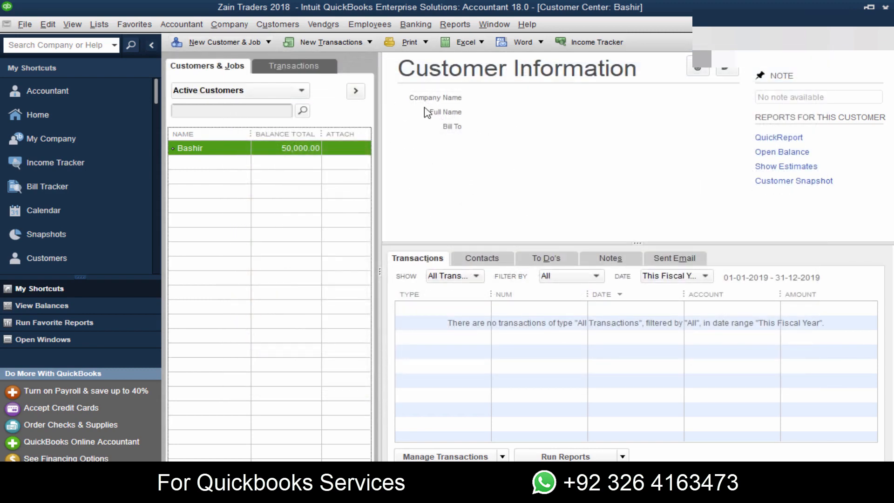
pyautogui.hotkey('alt', 'Tab')
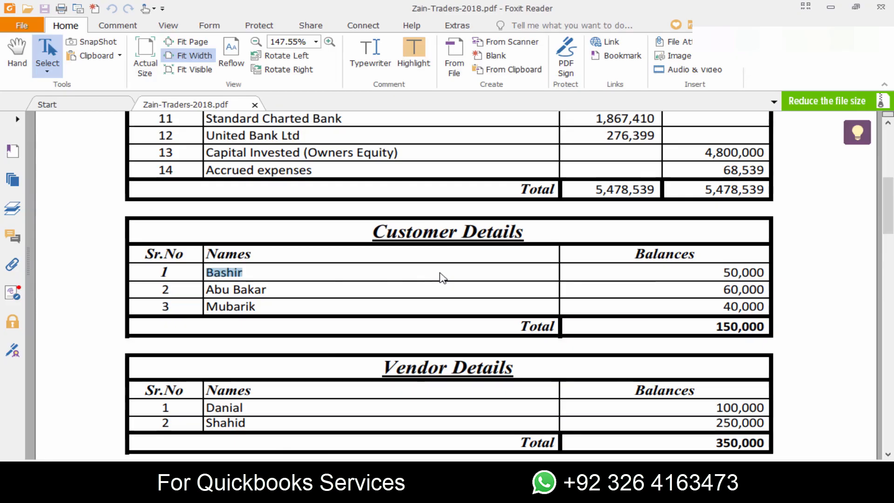
pyautogui.hotkey('alt', 'Tab')
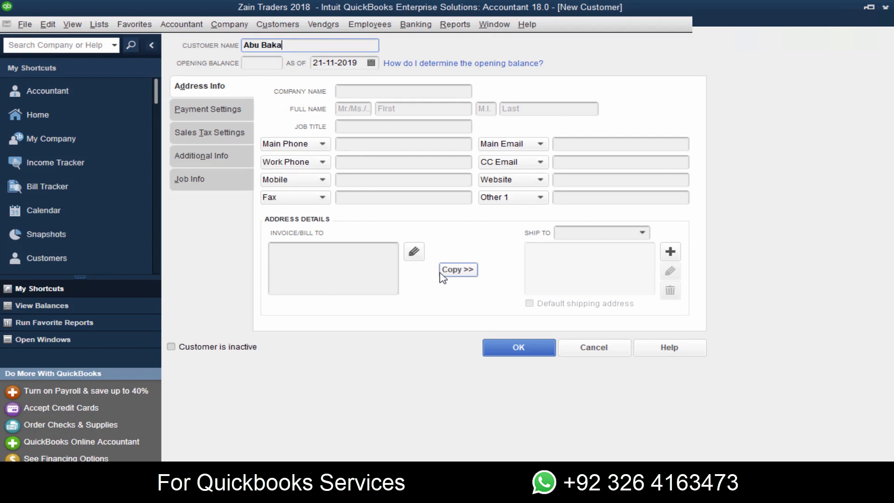
# - Copy the second customer's 60,000 balance from the PDF into the opening balance of the new QuickBooks record
pyautogui.hotkey('alt', 'Tab')
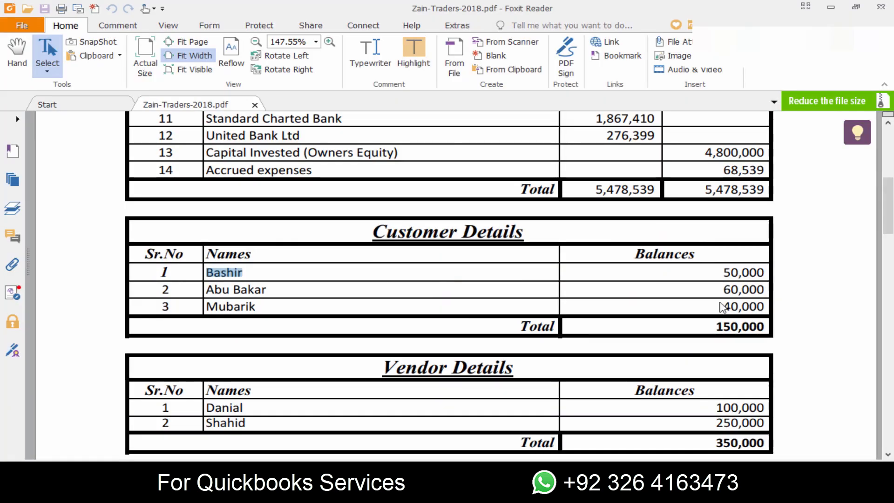
pyautogui.moveTo(767, 290); pyautogui.dragTo(722, 288)
pyautogui.hotkey('ctrl', 'c')
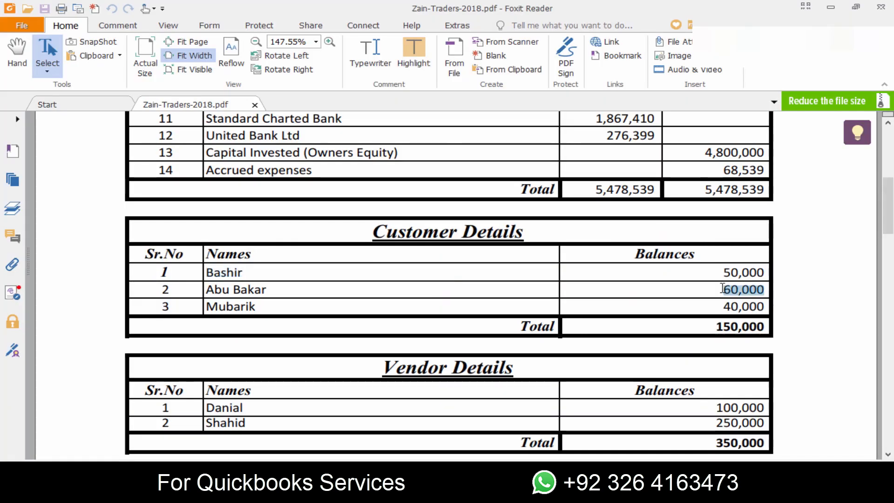
pyautogui.hotkey('alt', 'Tab')
pyautogui.hotkey('ctrl', 'v')
pyautogui.press('Tab')
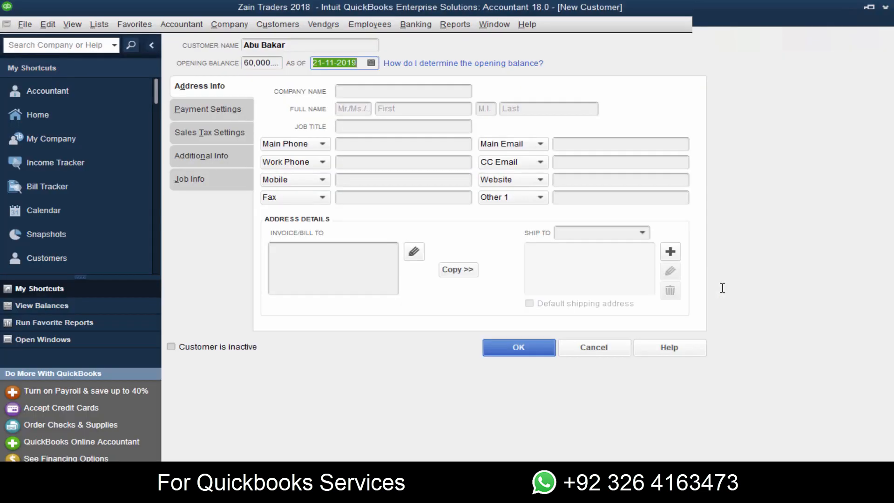
# - Set the second customer's opening balance date to 01-01-2018 and save the record
pyautogui.write('0101')
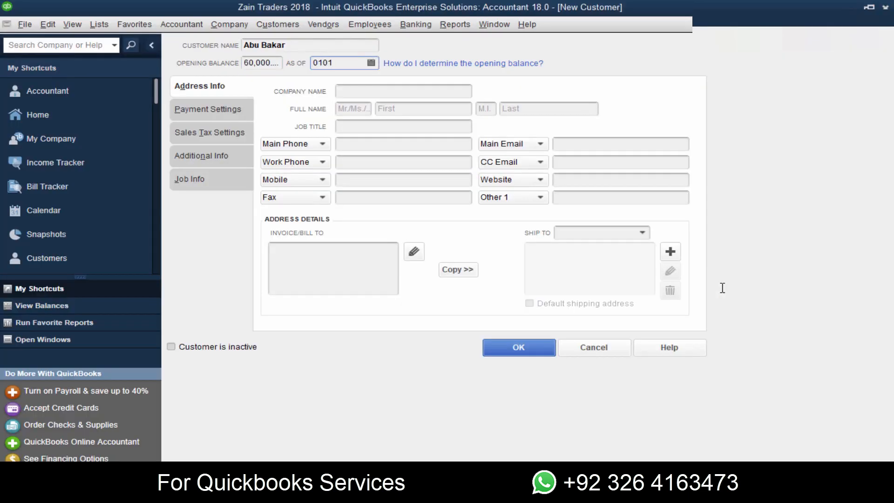
pyautogui.press('Tab')
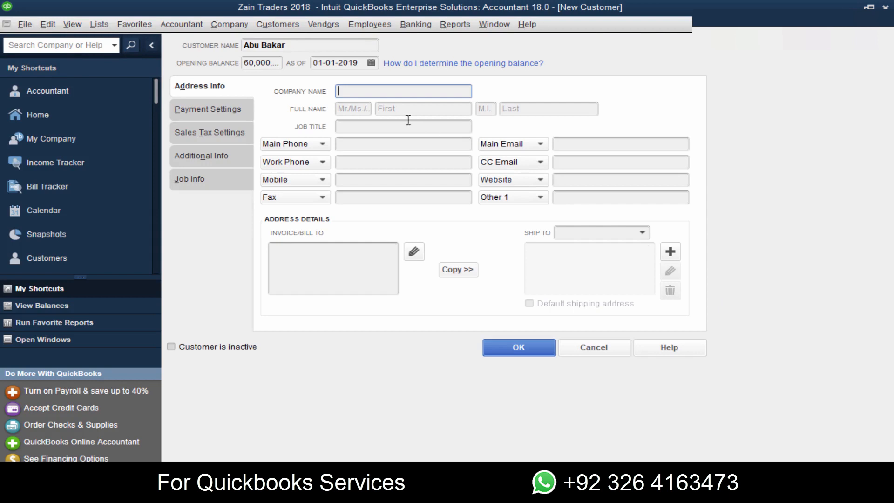
pyautogui.click(359, 64)
pyautogui.press('BackSpace')
pyautogui.write('8')
pyautogui.press('Tab')
pyautogui.click(519, 347)
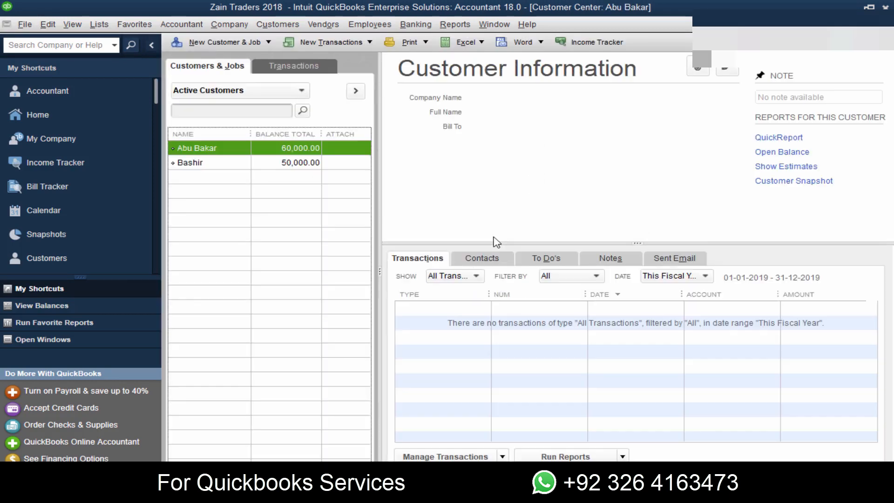
# - Create another customer record and copy the third customer's name from the PDF into its customer name
pyautogui.click(194, 43)
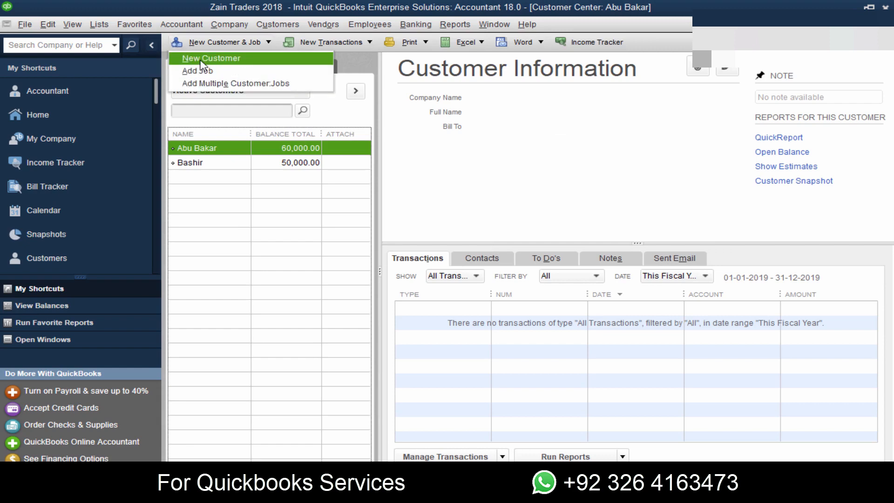
pyautogui.click(201, 58)
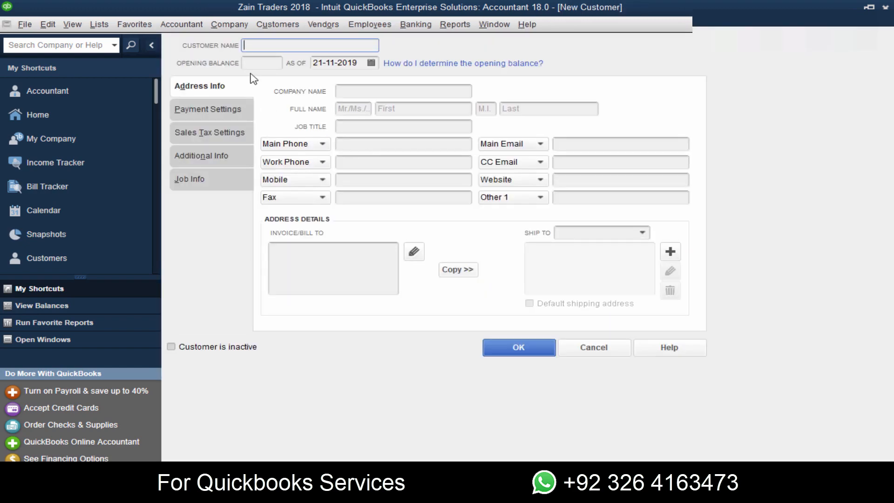
pyautogui.hotkey('alt', 'Tab')
pyautogui.moveTo(268, 311); pyautogui.dragTo(205, 311)
pyautogui.hotkey('ctrl', 'c')
pyautogui.hotkey('alt', 'Tab')
pyautogui.hotkey('ctrl', 'v')
pyautogui.press('Tab')
# - Set the third customer's opening balance to 40,000 as of 01-01-2018, checking the amount in the PDF, and save the record
pyautogui.hotkey('alt', 'Tab')
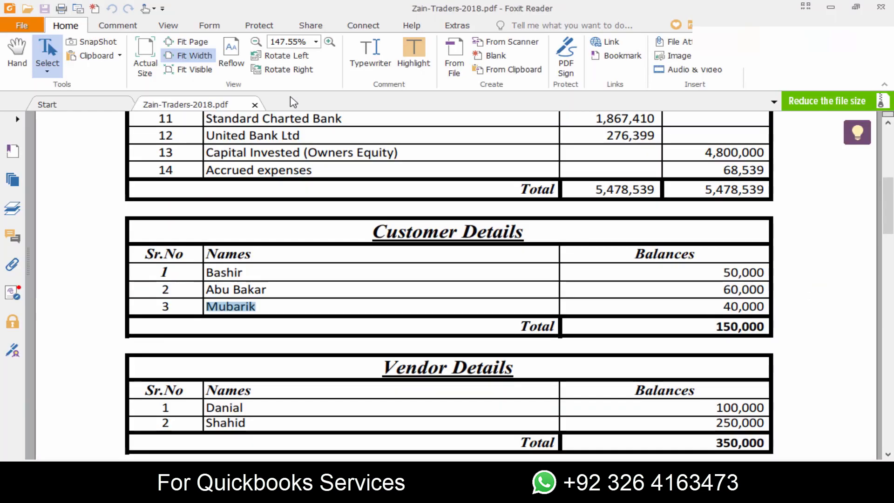
pyautogui.hotkey('alt', 'Tab')
pyautogui.write('40,000')
pyautogui.press('Tab')
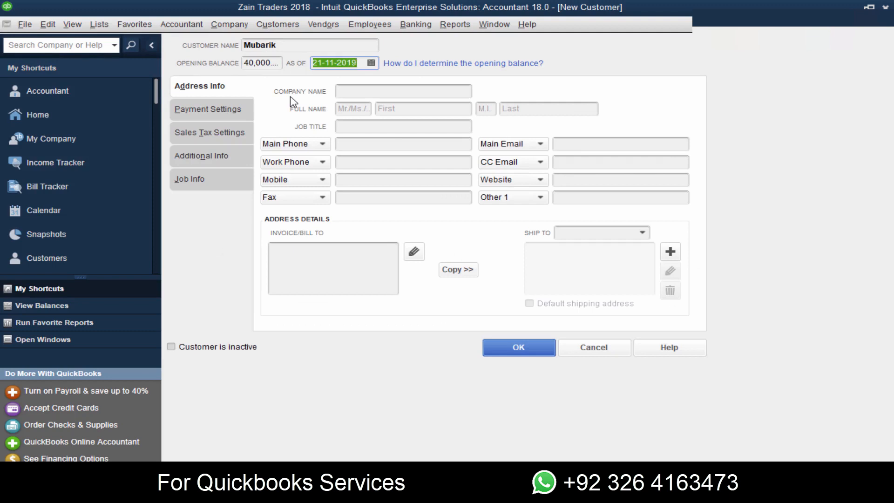
pyautogui.write('0101')
pyautogui.press('Tab')
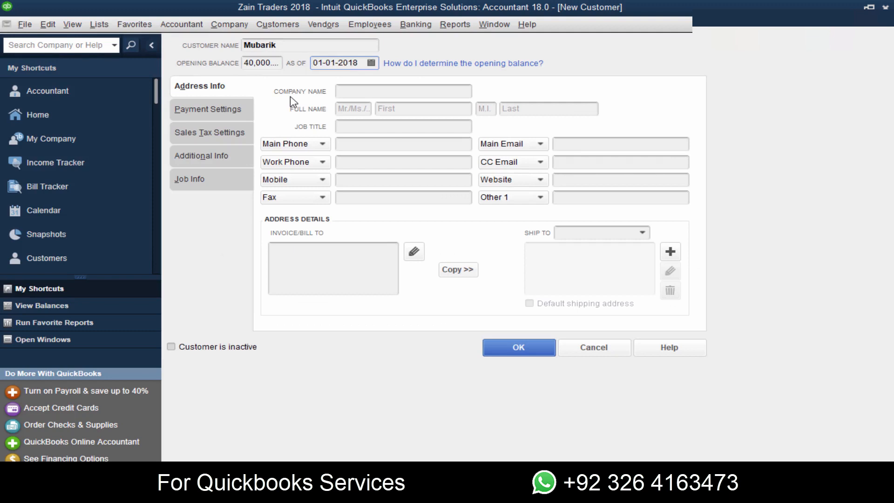
pyautogui.click(518, 347)
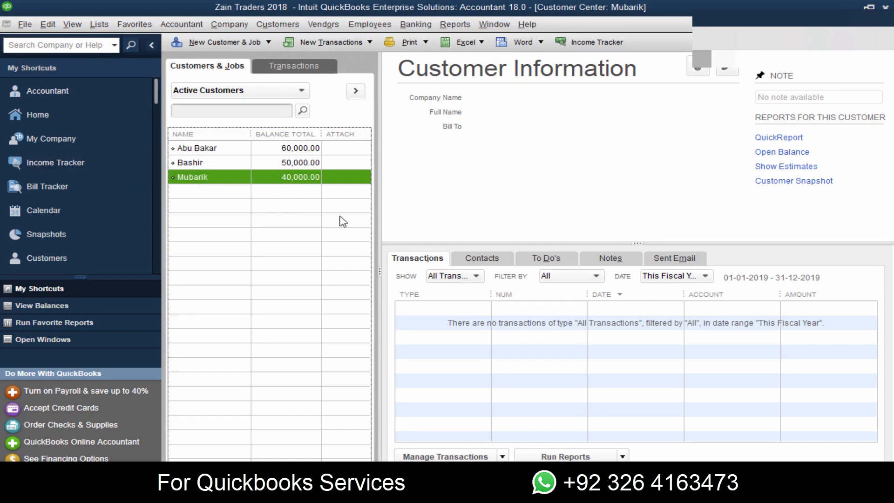
# - Open the Chart of Accounts from the home page and check the Accounts Receivable balance
pyautogui.click(44, 115)
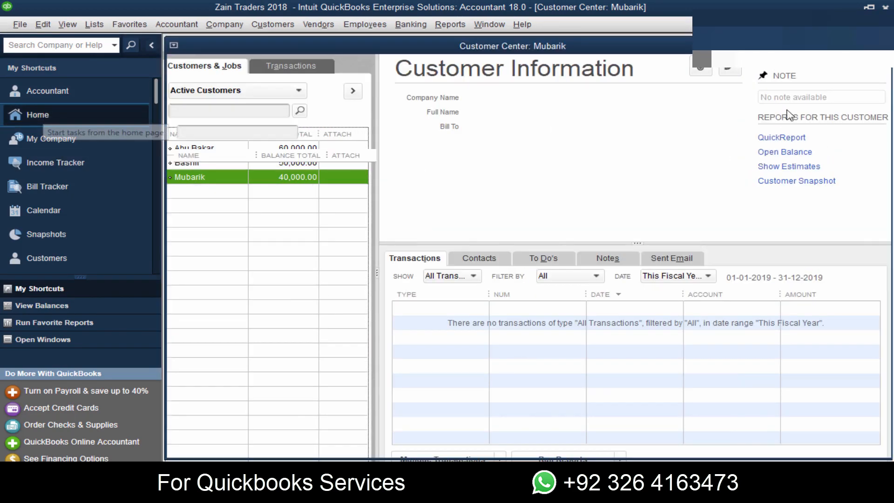
pyautogui.click(748, 89)
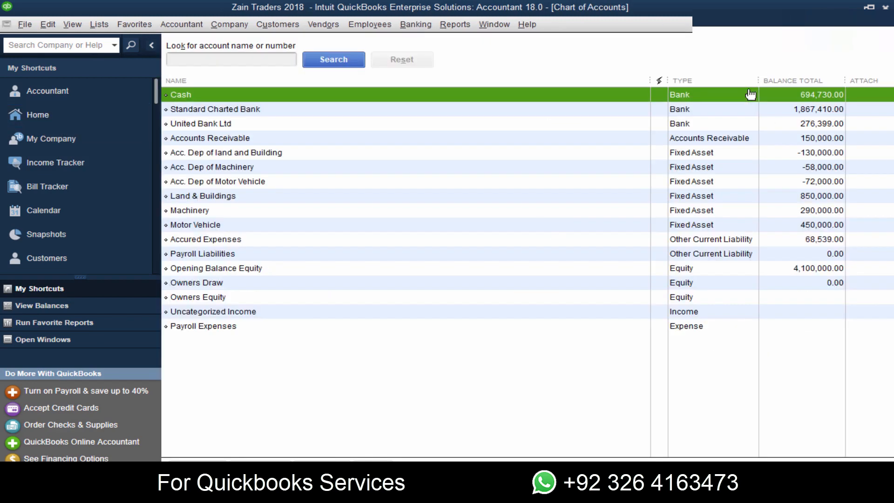
pyautogui.click(218, 141)
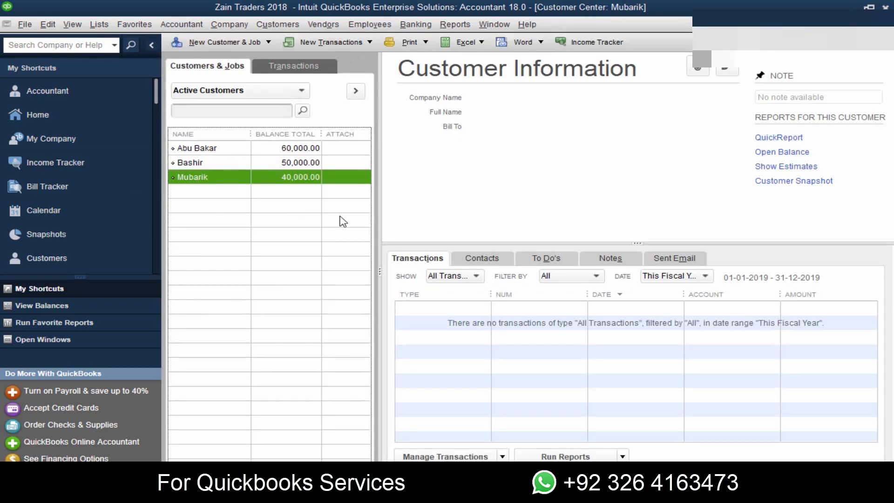
pyautogui.click(43, 114)
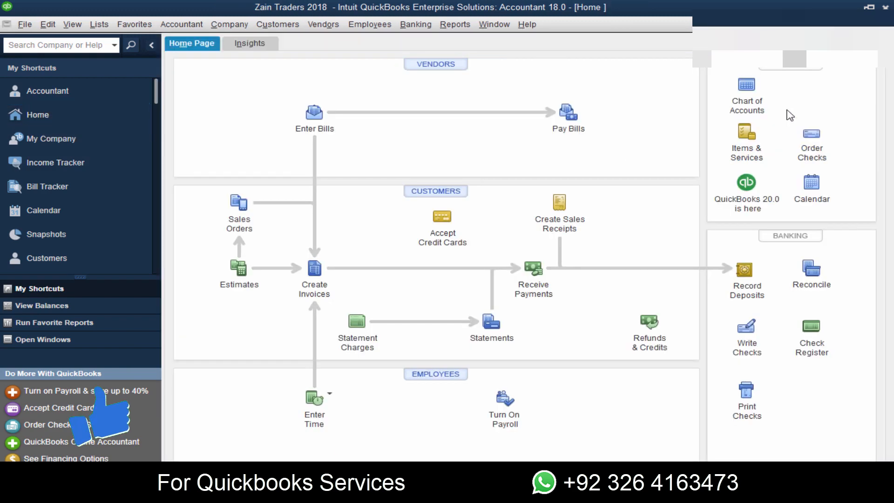
pyautogui.click(747, 98)
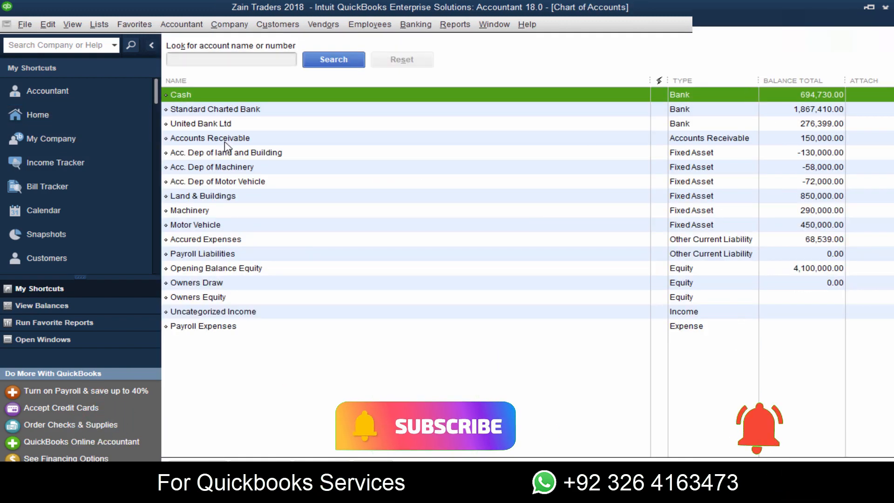
pyautogui.click(224, 140)
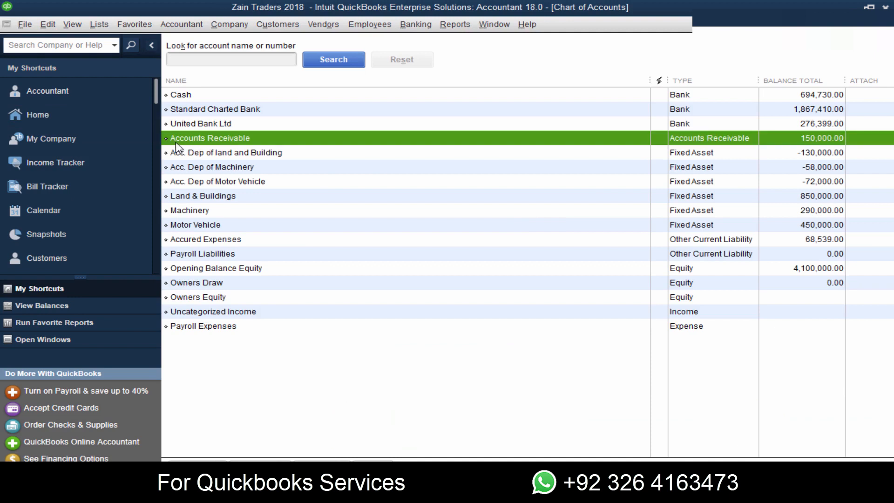